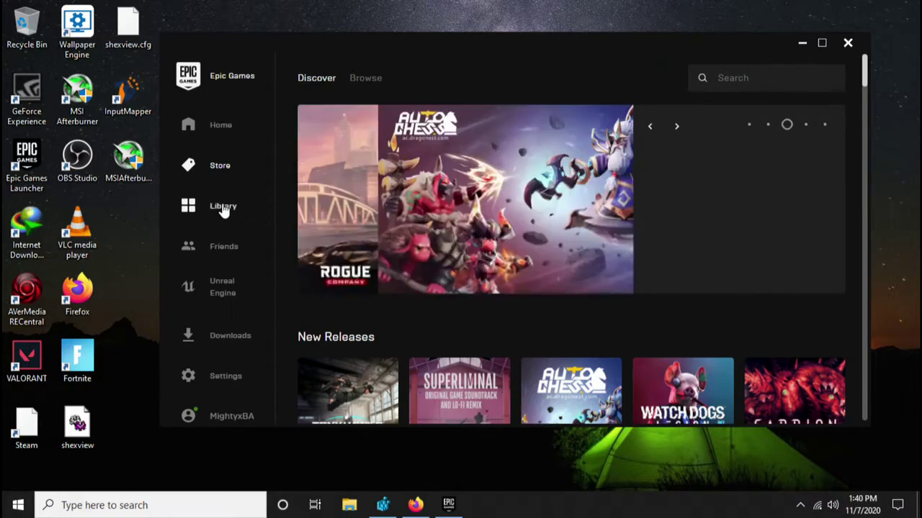
# Launch Fortnite from the Library, reproduce error 20006, and dismiss the error report
pyautogui.click(223, 206)
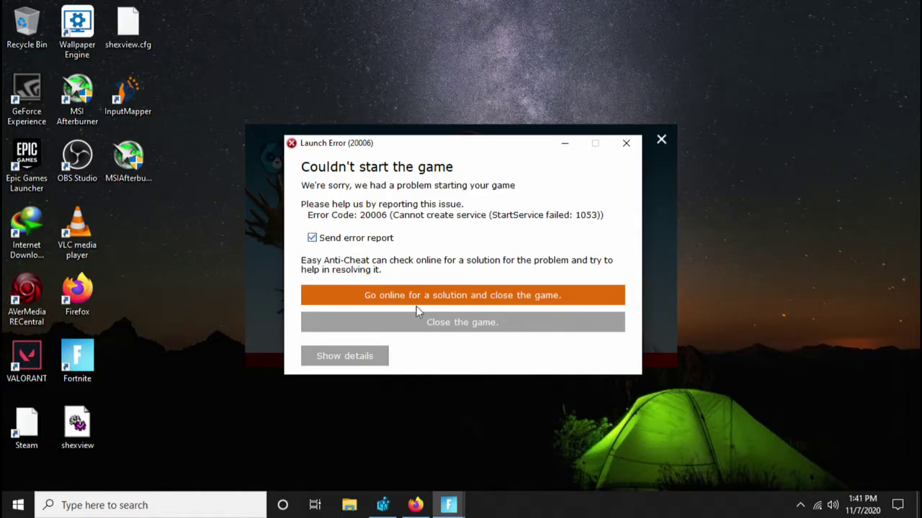
pyautogui.click(453, 326)
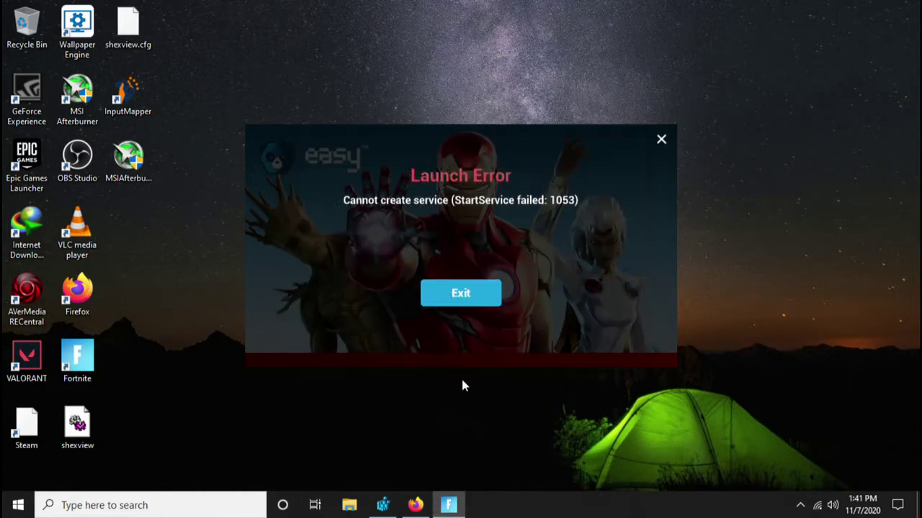
# Close the launch error and Google 'fortnite error code 2006' in Firefox
pyautogui.click(448, 296)
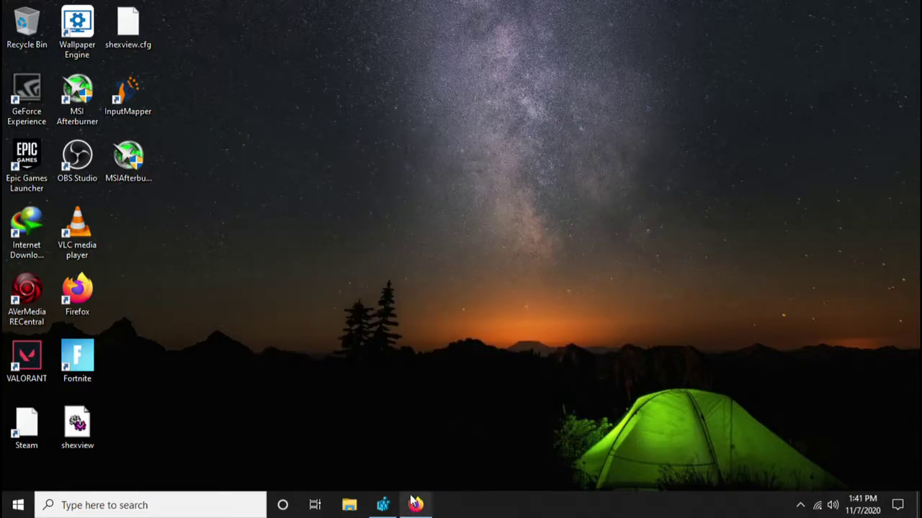
pyautogui.click(415, 505)
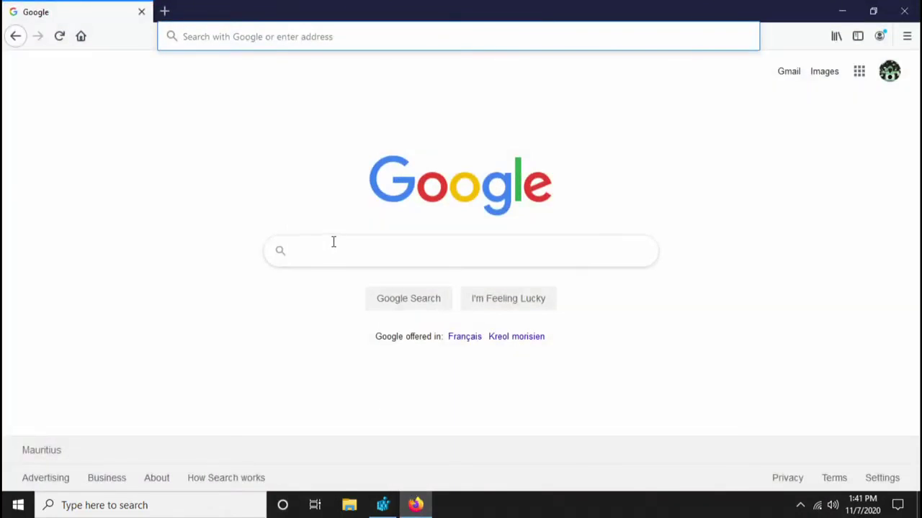
pyautogui.rightClick(334, 240)
pyautogui.click(375, 301)
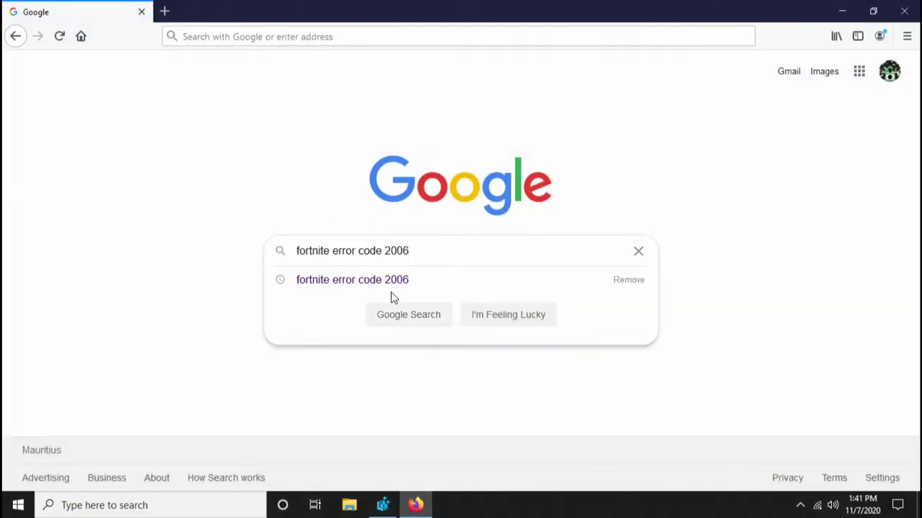
pyautogui.click(386, 291)
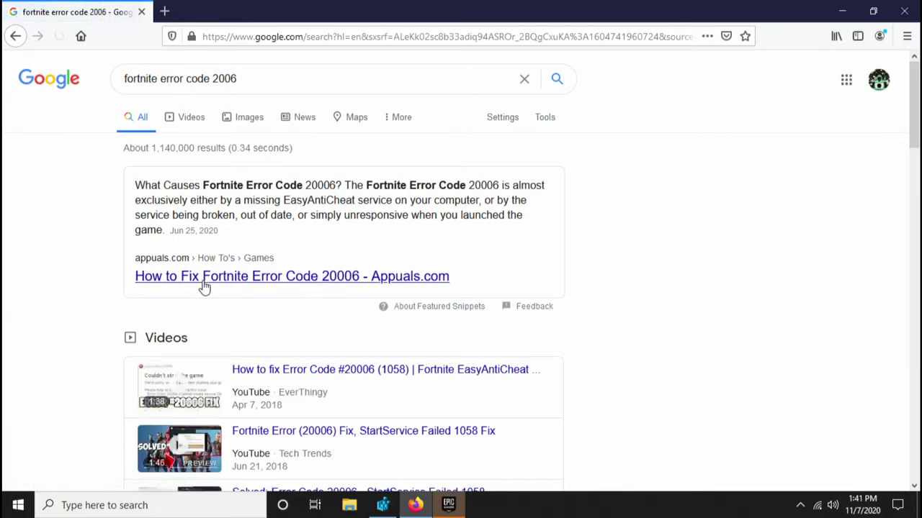
# Highlight the snippet blaming a missing or broken EasyAntiCheat service
pyautogui.moveTo(157, 185); pyautogui.dragTo(295, 210)
pyautogui.click(295, 210)
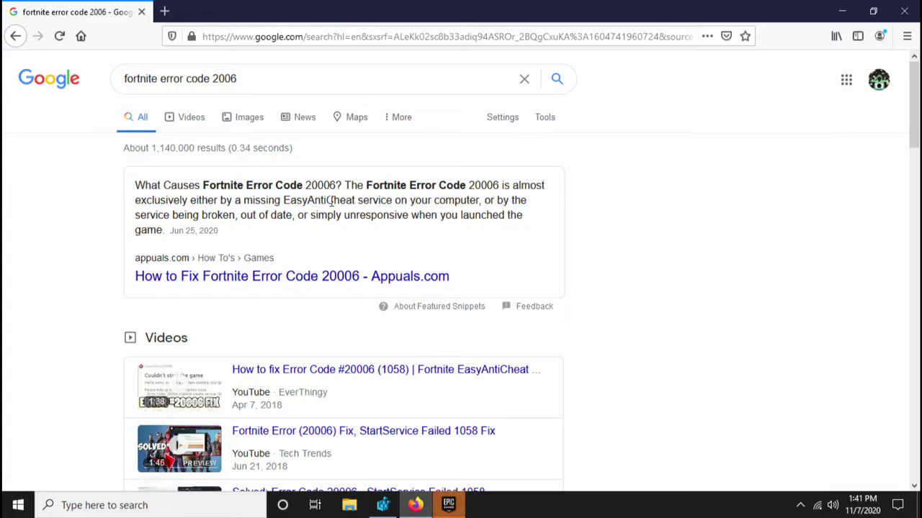
pyautogui.moveTo(331, 201); pyautogui.dragTo(373, 202)
pyautogui.click(403, 200)
pyautogui.moveTo(258, 203); pyautogui.dragTo(410, 202)
pyautogui.click(353, 203)
pyautogui.click(477, 198)
# Browse C:\Program Files (x86) to the EasyAntiCheat folder and select EasyAntiCheat.exe
pyautogui.click(350, 504)
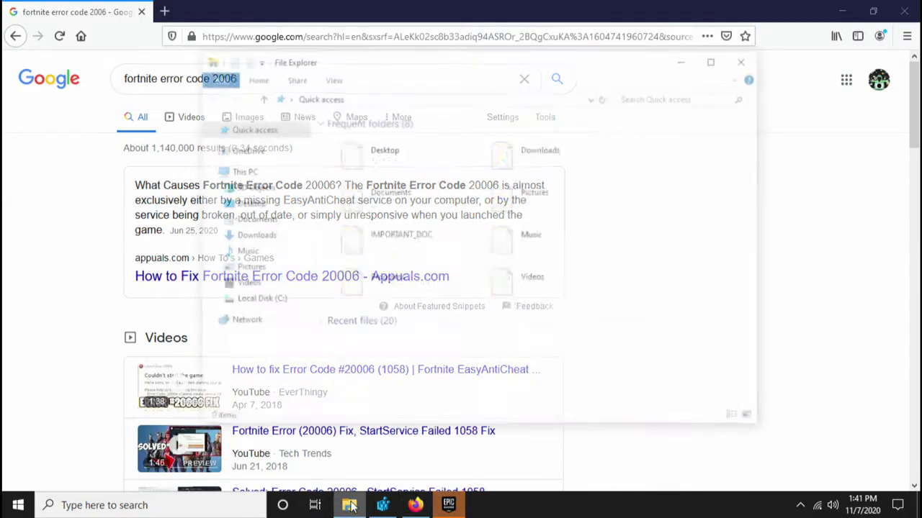
pyautogui.click(278, 301)
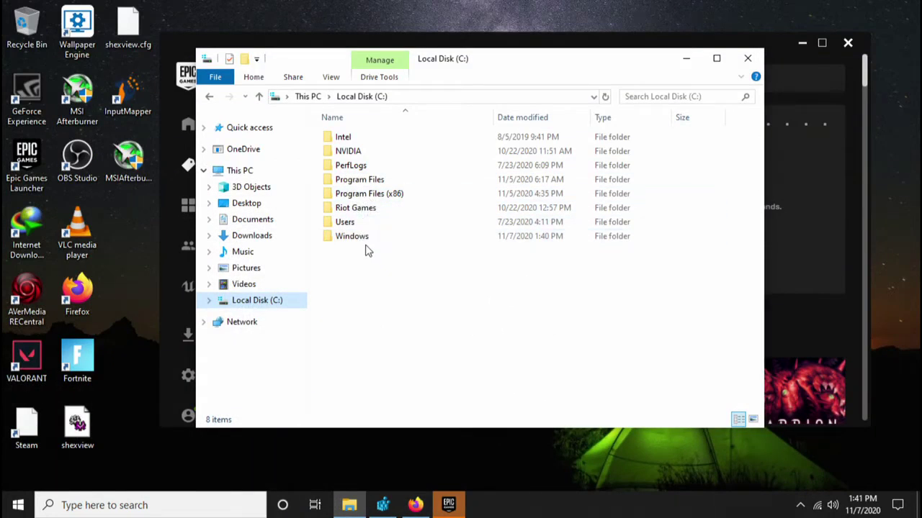
pyautogui.doubleClick(383, 196)
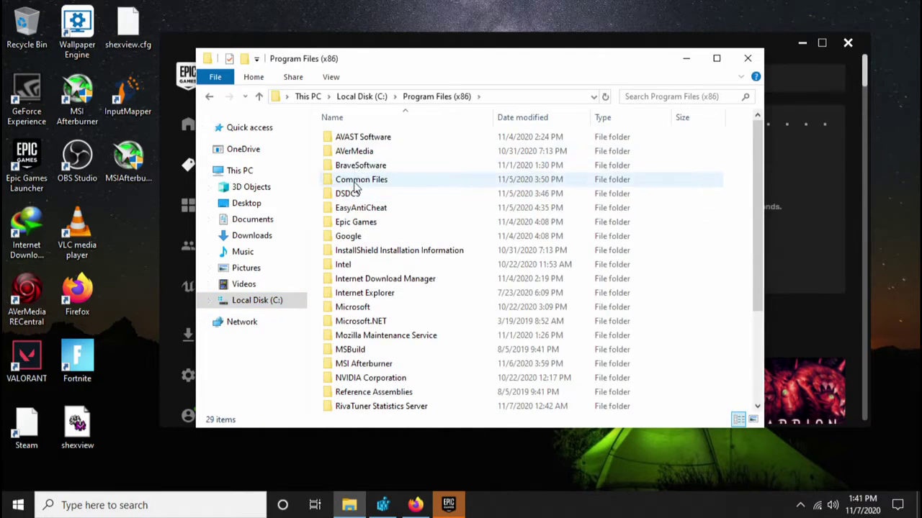
pyautogui.doubleClick(357, 183)
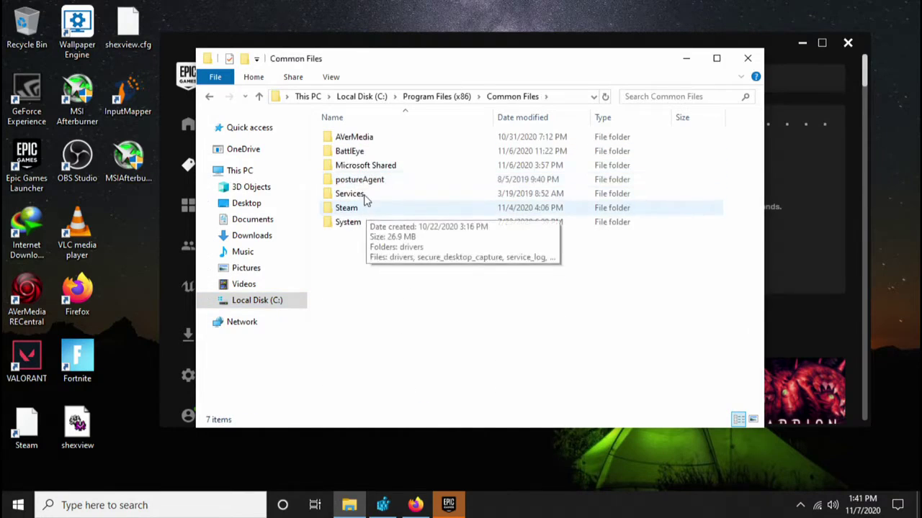
pyautogui.doubleClick(353, 153)
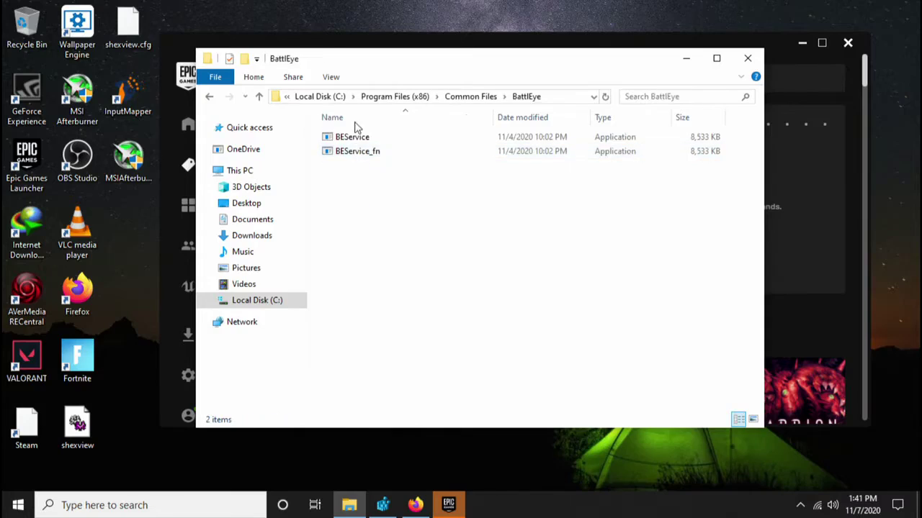
pyautogui.click(475, 101)
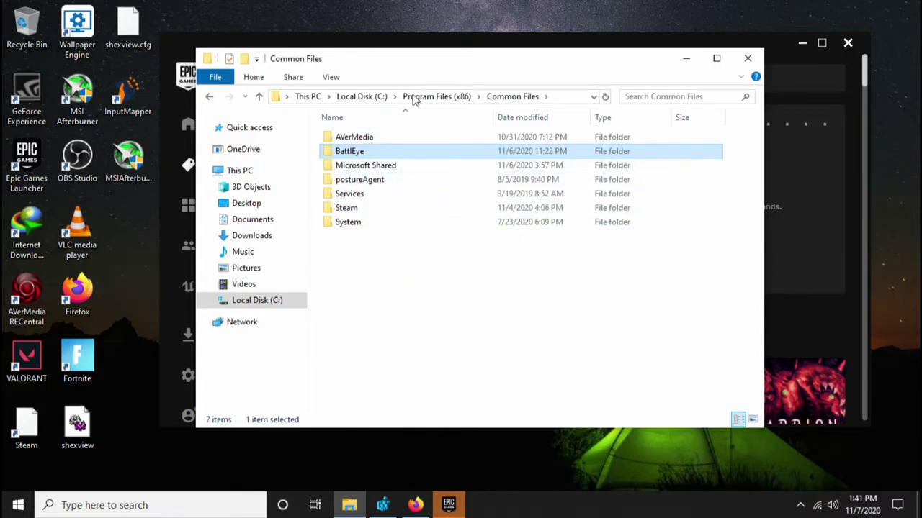
pyautogui.click(411, 96)
pyautogui.doubleClick(355, 224)
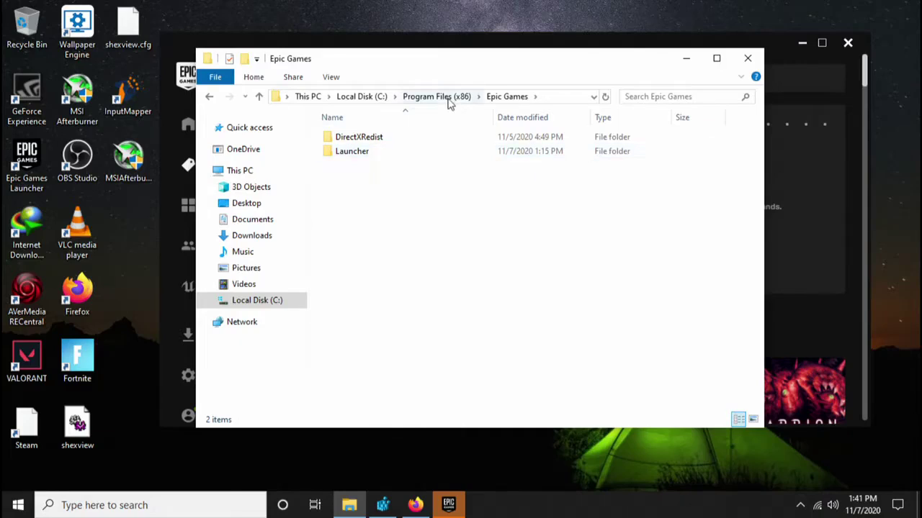
pyautogui.click(446, 98)
pyautogui.doubleClick(358, 208)
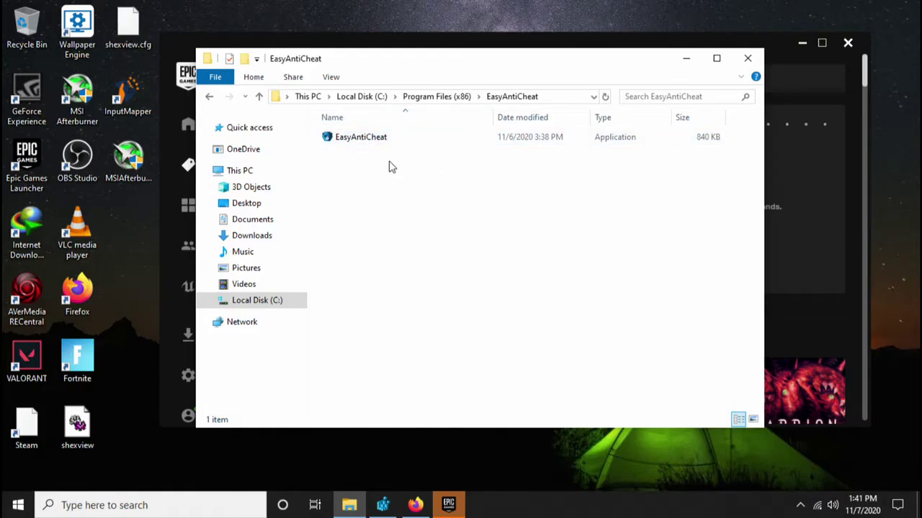
pyautogui.click(362, 139)
# Run EasyAntiCheat as administrator and repair the service for Current (Game 217)
pyautogui.rightClick(360, 135)
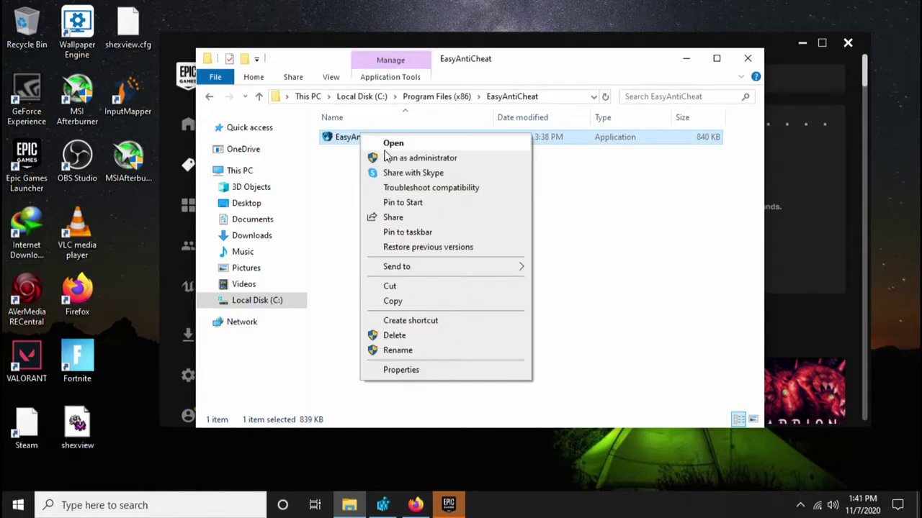
pyautogui.click(385, 159)
pyautogui.click(395, 345)
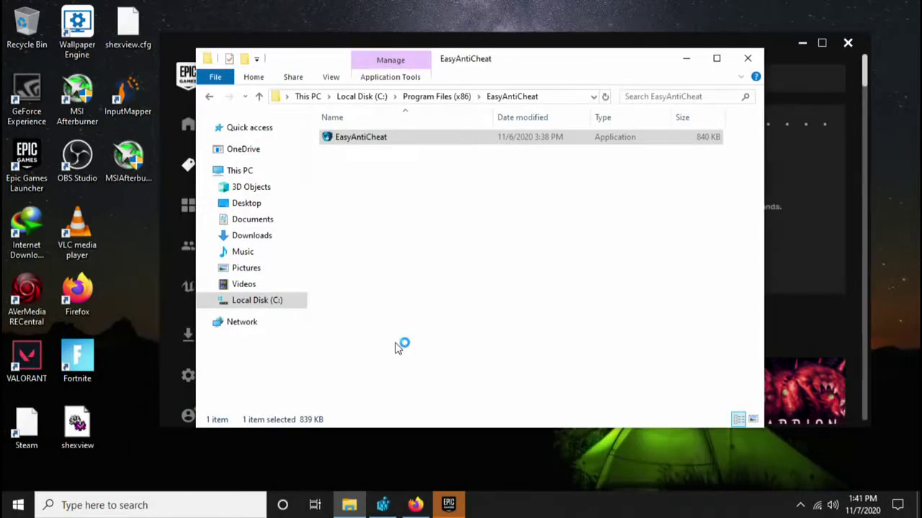
pyautogui.click(427, 267)
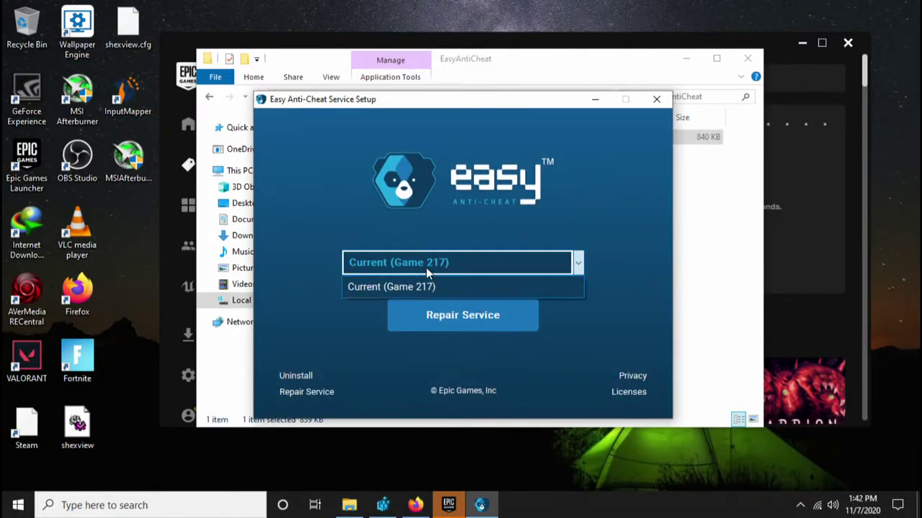
pyautogui.click(365, 286)
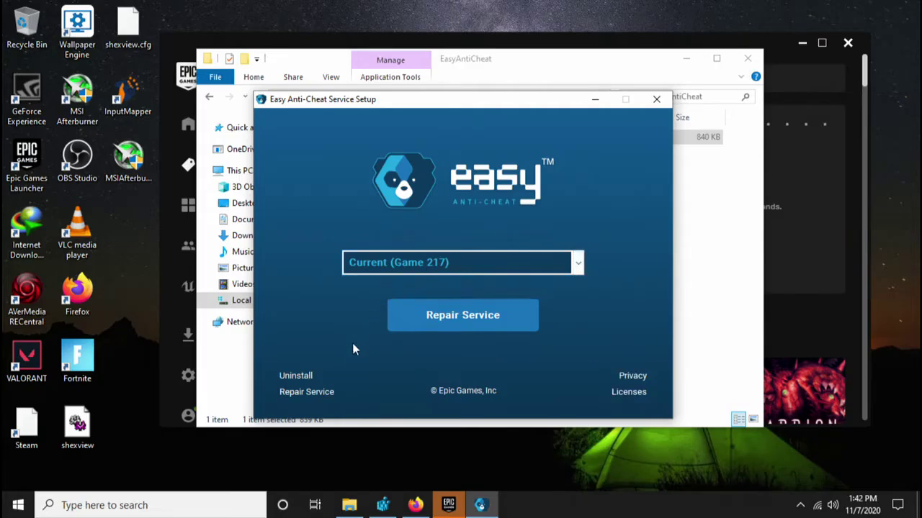
pyautogui.click(464, 321)
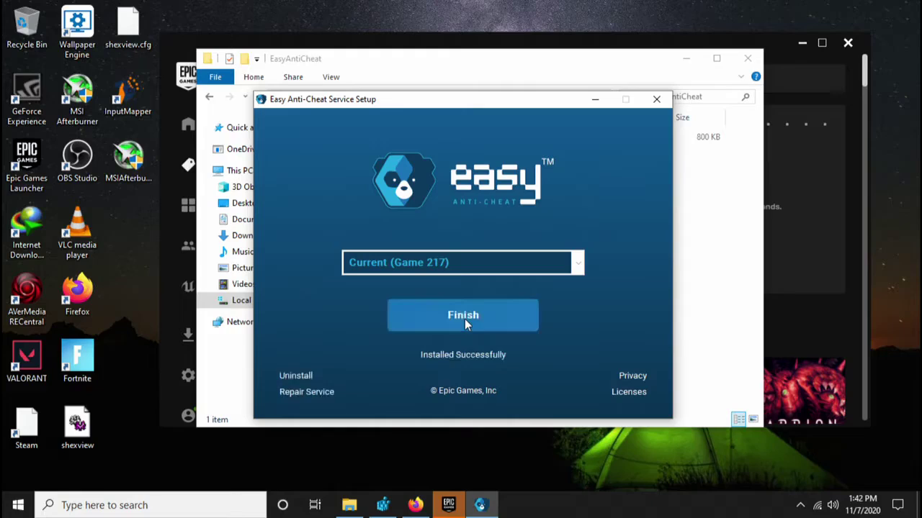
pyautogui.click(465, 324)
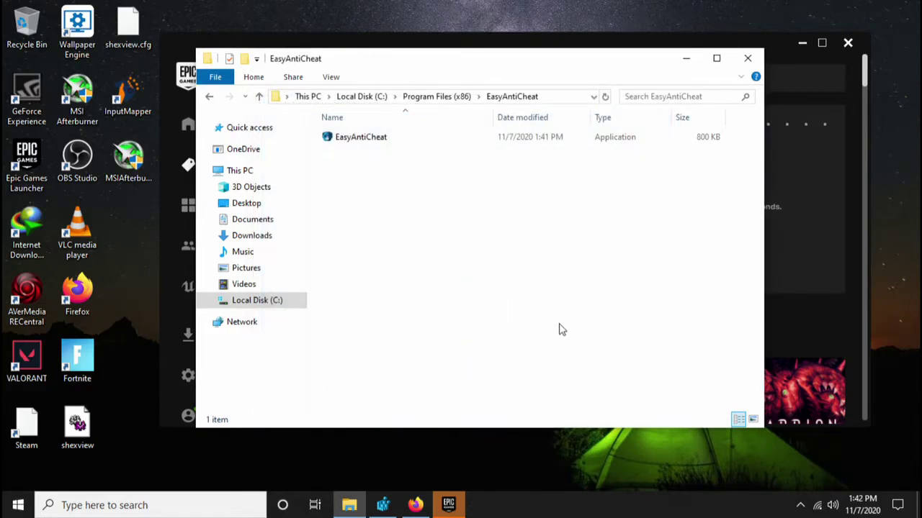
# Navigate from the C: root through Program Files to Epic Games\Fortnite
pyautogui.click(384, 98)
pyautogui.doubleClick(376, 179)
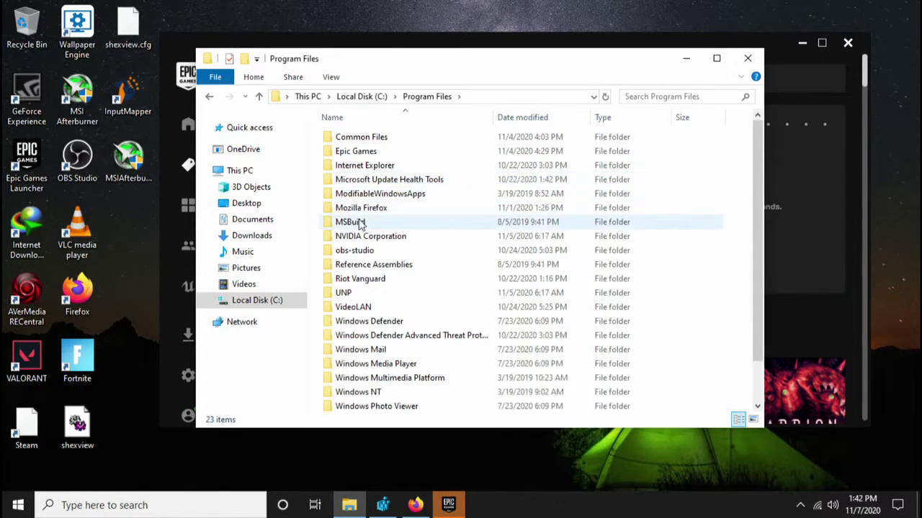
pyautogui.doubleClick(365, 137)
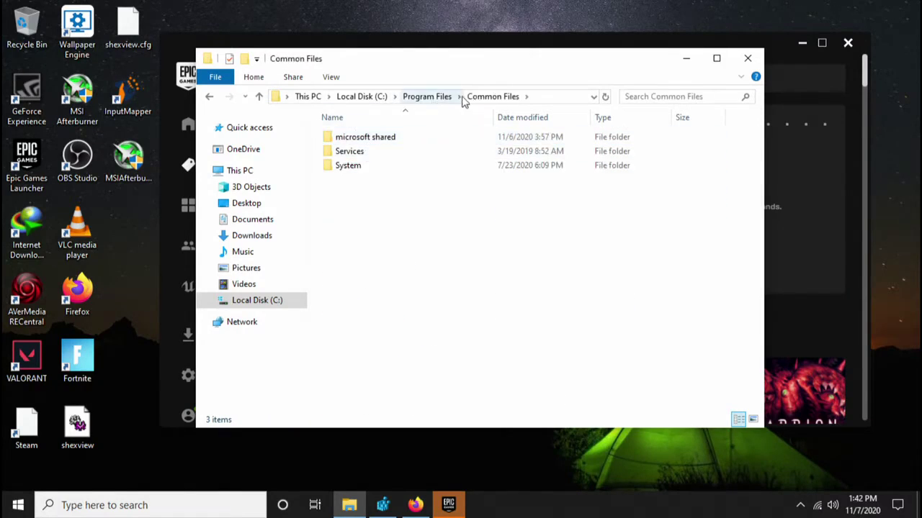
pyautogui.click(435, 96)
pyautogui.doubleClick(355, 152)
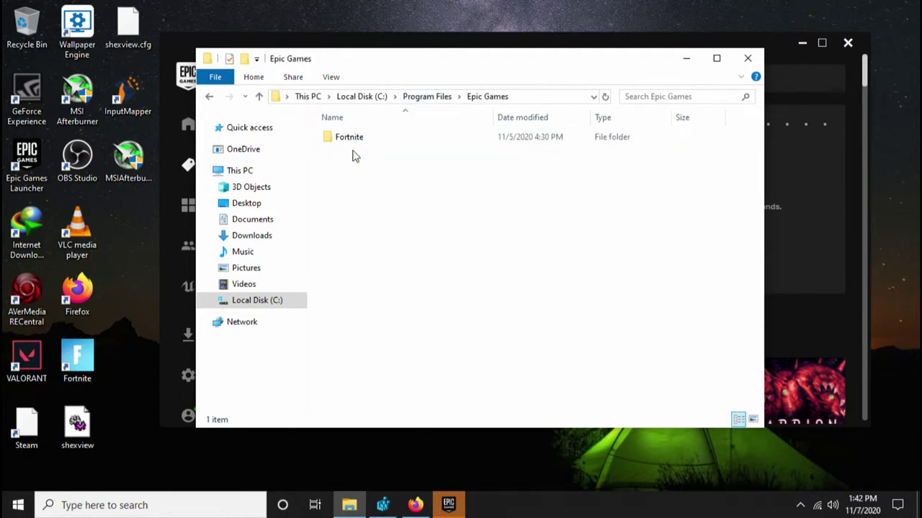
pyautogui.doubleClick(360, 138)
# Open FortniteGame\Binaries\Win64\EasyAntiCheat to reach EasyAntiCheat_Setup
pyautogui.doubleClick(360, 170)
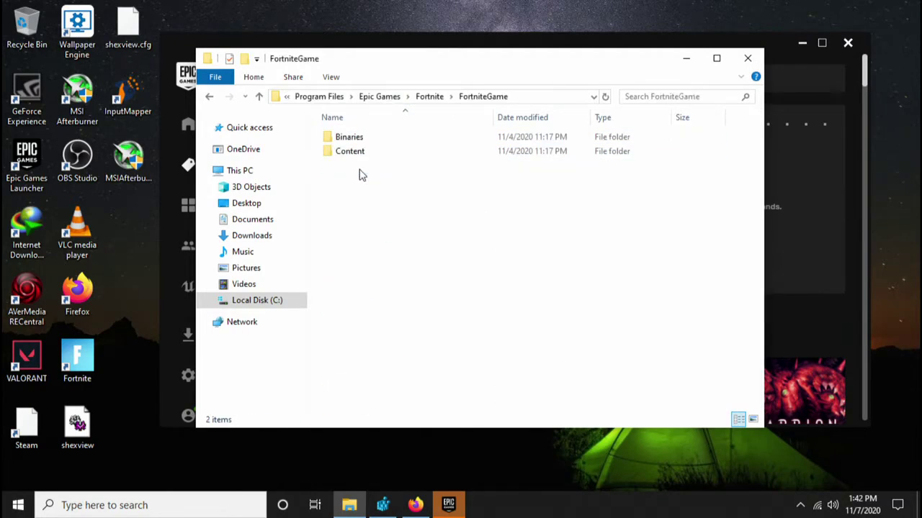
pyautogui.doubleClick(363, 152)
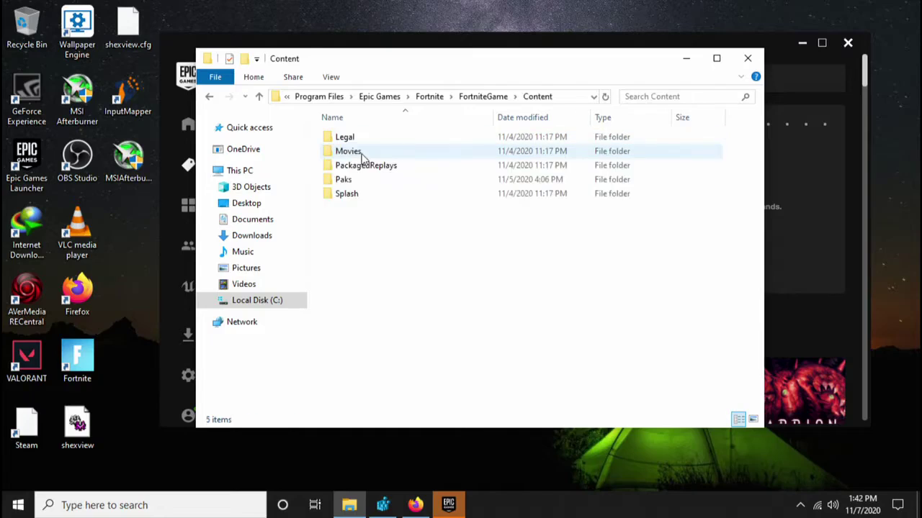
pyautogui.click(422, 96)
pyautogui.doubleClick(343, 139)
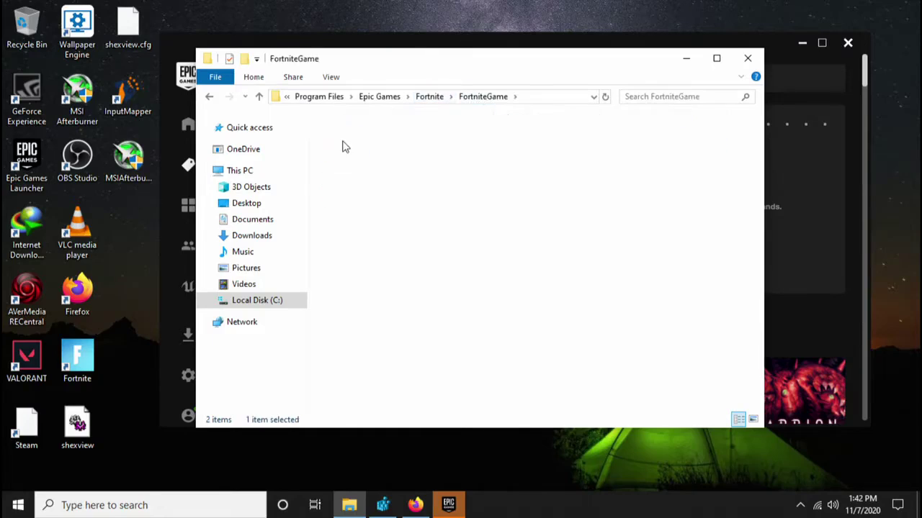
pyautogui.doubleClick(347, 152)
pyautogui.scroll(5, 375, 235)
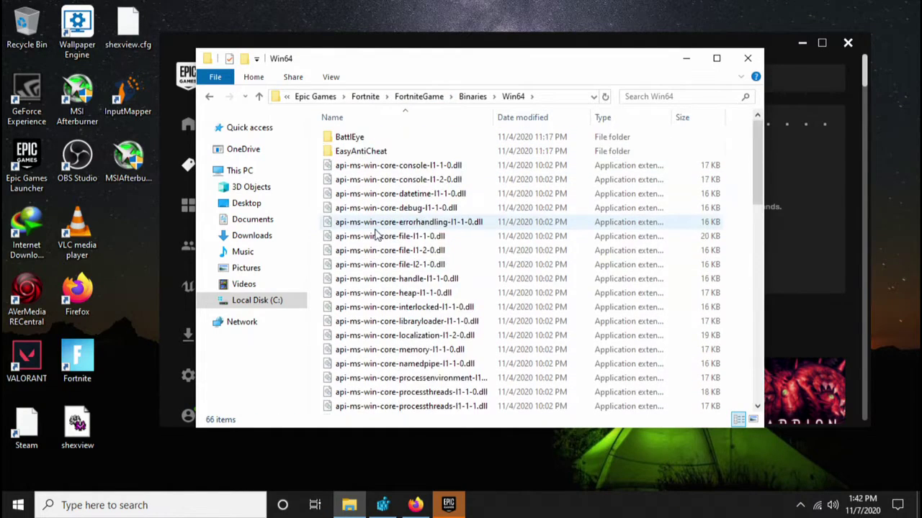
pyautogui.doubleClick(354, 154)
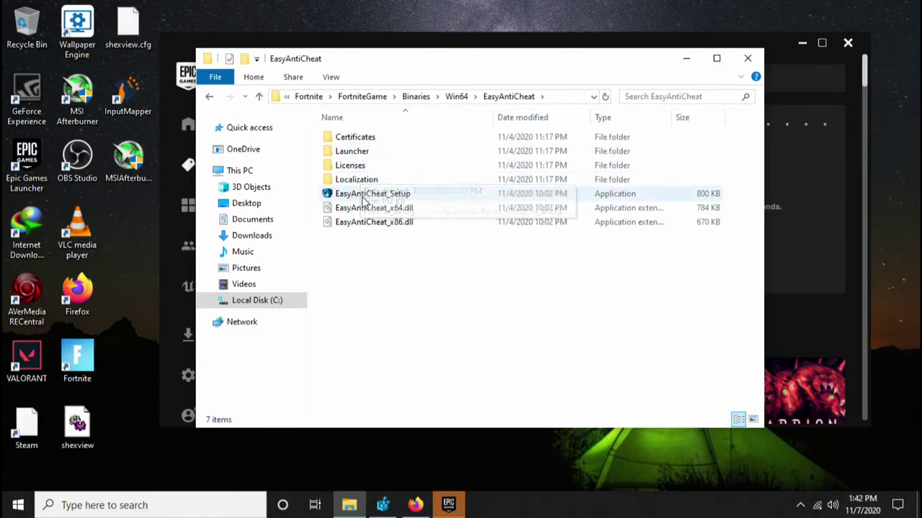
# Run EasyAntiCheat_Setup as administrator, repair the service, close File Explorer, and finish after Installed Successfully
pyautogui.click(363, 195)
pyautogui.rightClick(365, 198)
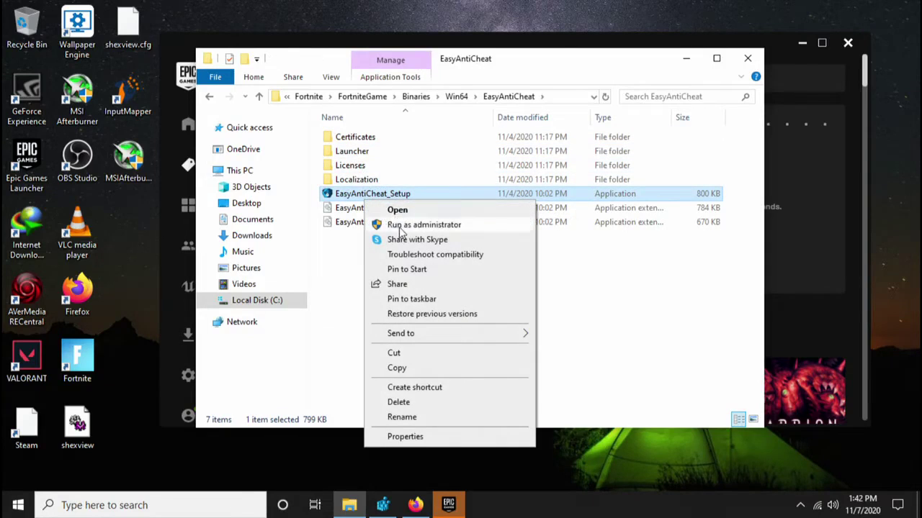
pyautogui.click(414, 224)
pyautogui.click(414, 340)
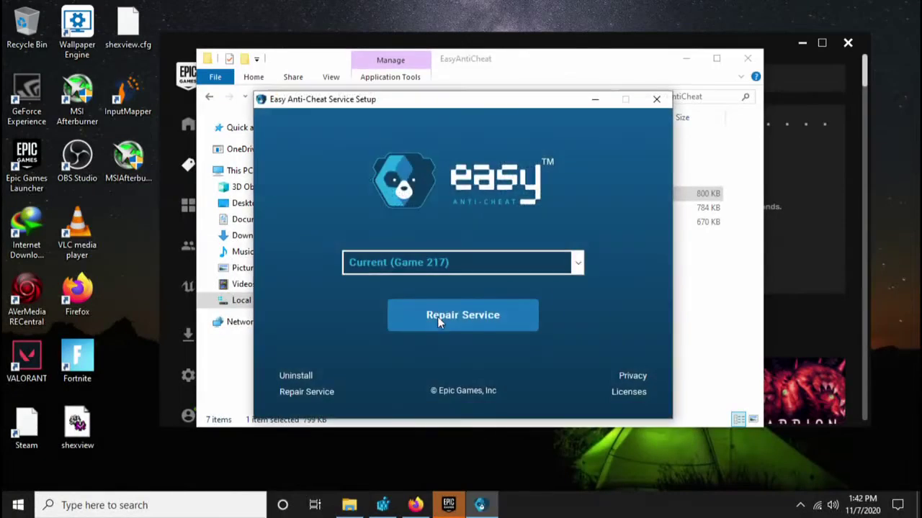
pyautogui.click(444, 315)
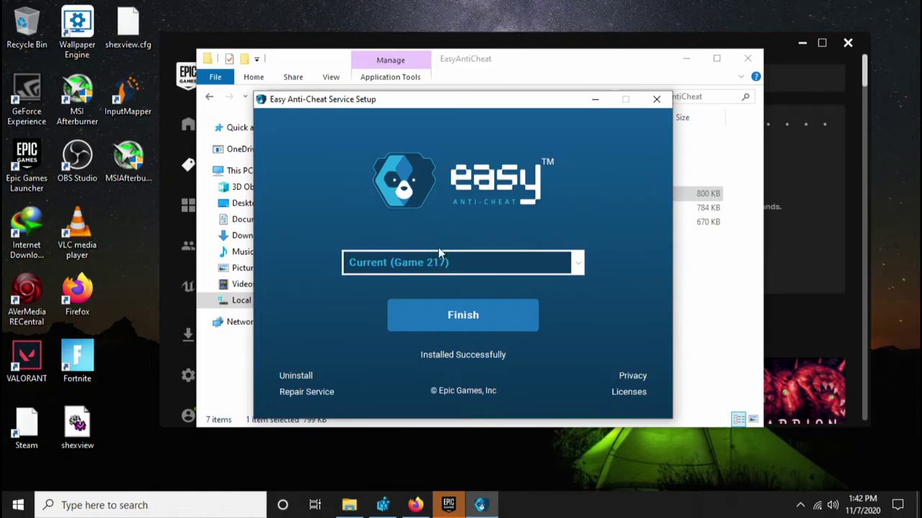
pyautogui.moveTo(365, 102); pyautogui.dragTo(396, 135)
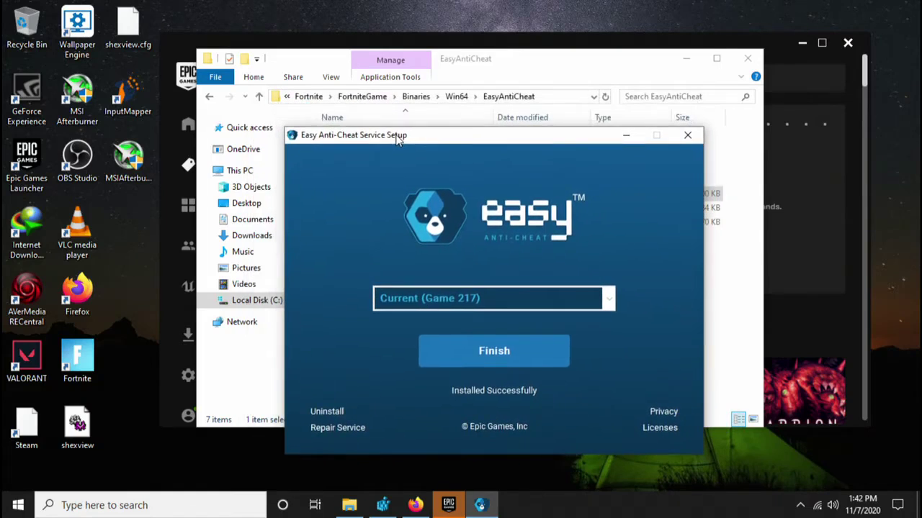
pyautogui.click(594, 97)
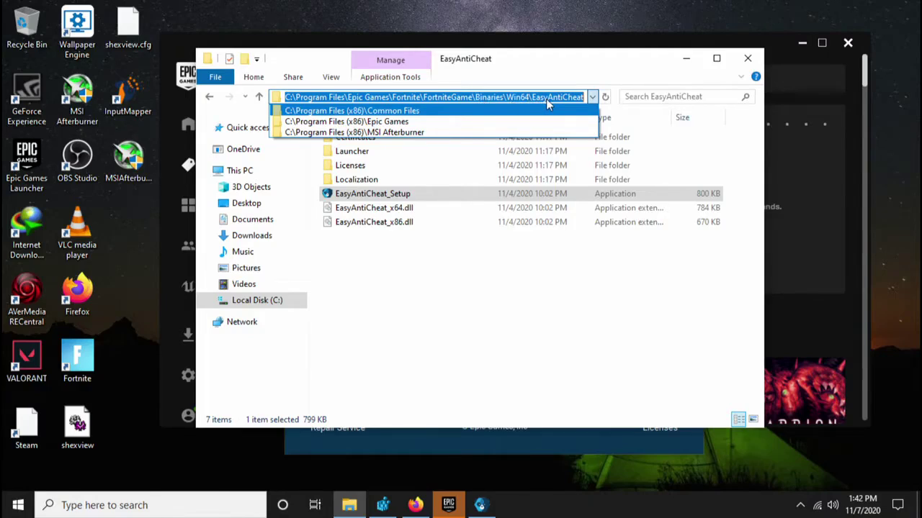
pyautogui.press('Escape')
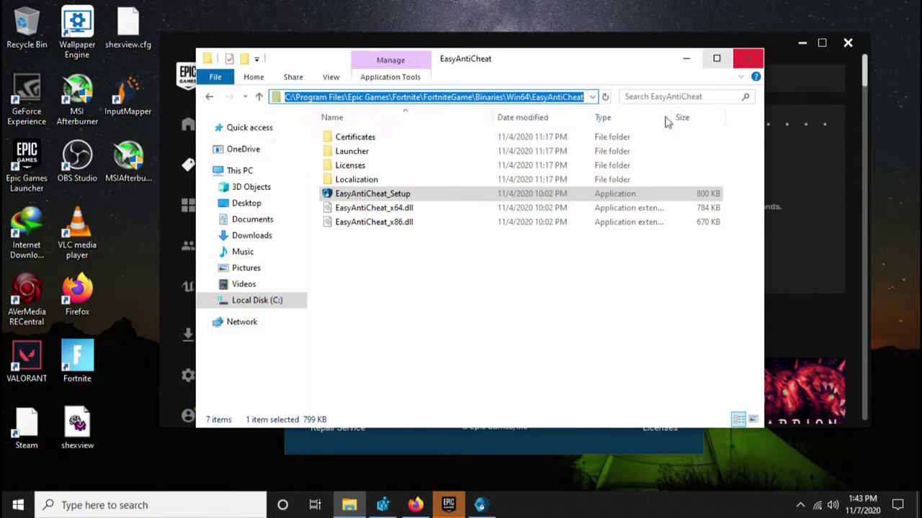
pyautogui.click(747, 58)
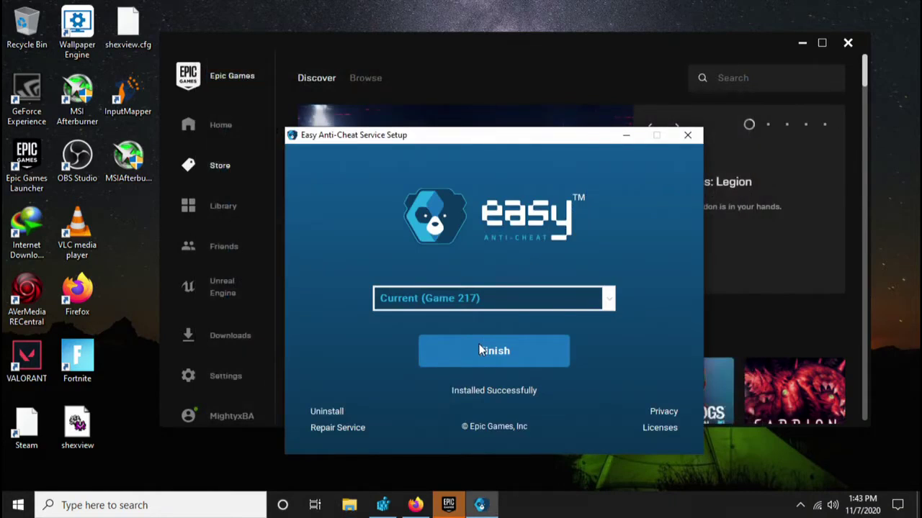
pyautogui.click(480, 351)
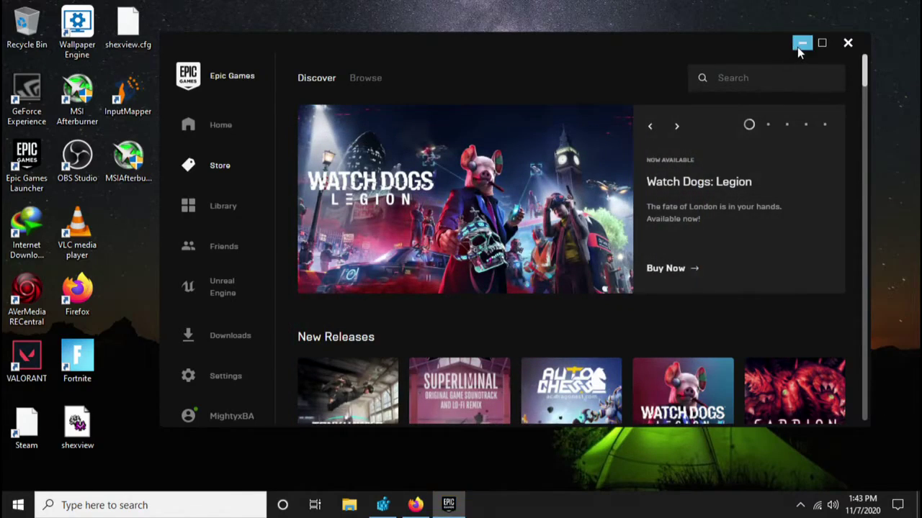
# Close the Epic Games Launcher, refresh the desktop twice, and bring Registry Editor back
pyautogui.click(846, 43)
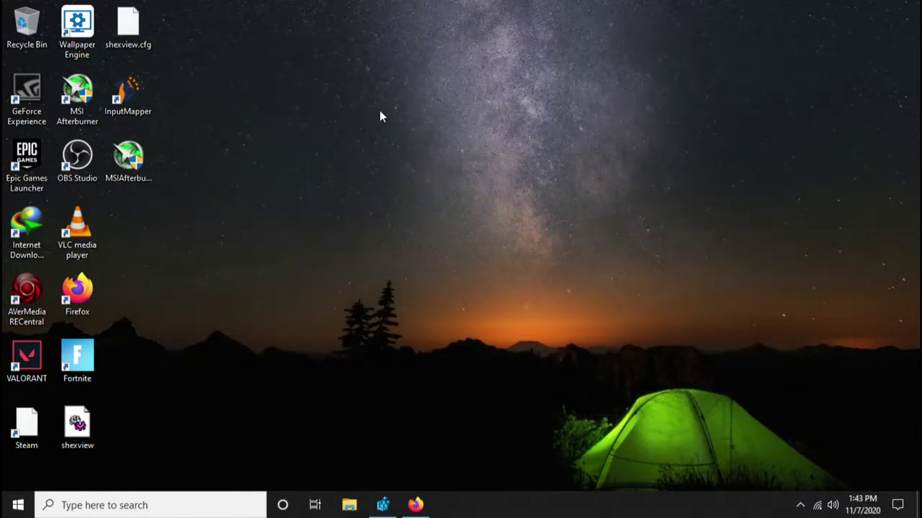
pyautogui.rightClick(379, 110)
pyautogui.click(419, 153)
pyautogui.rightClick(343, 151)
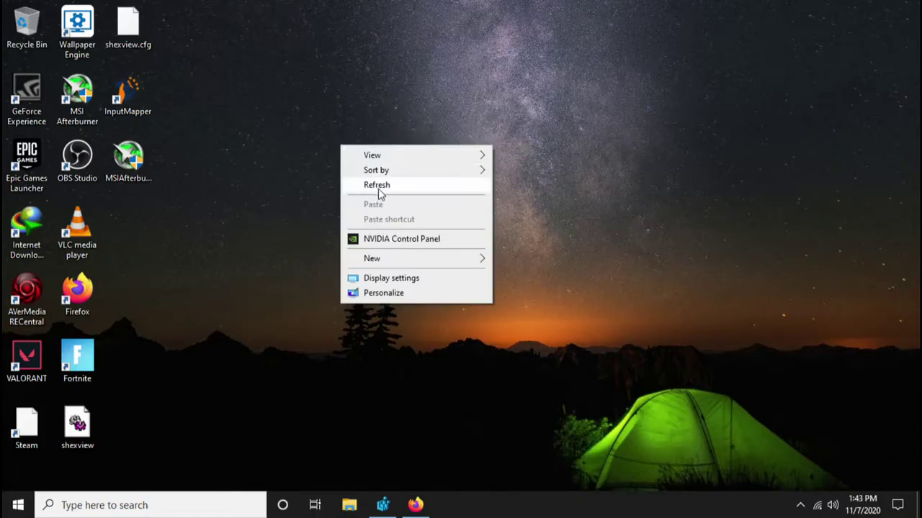
pyautogui.click(377, 185)
pyautogui.click(382, 505)
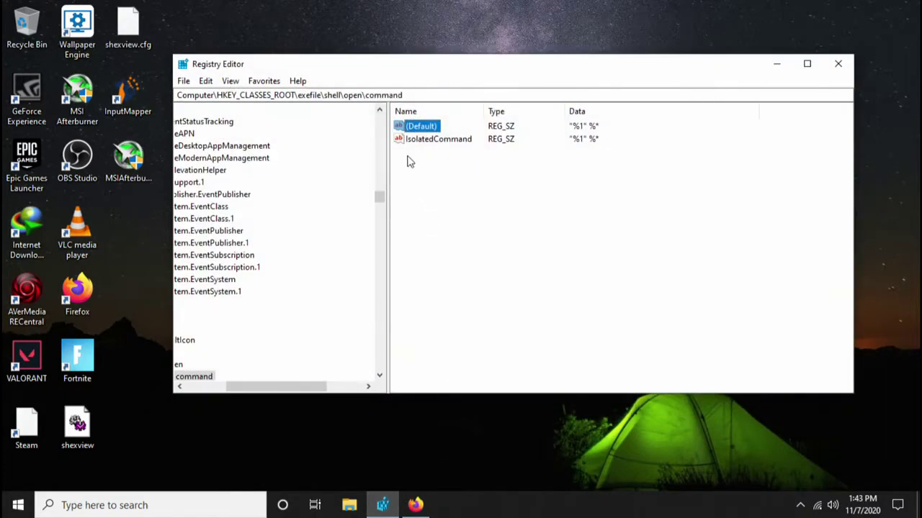
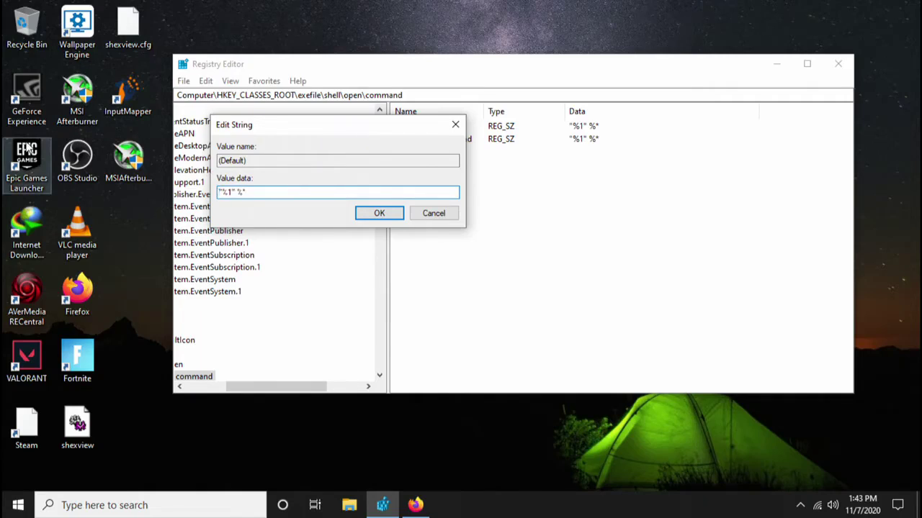
# Save the exefile open command's (Default) value as "%1" %* and minimize Registry Editor
pyautogui.press('Return')
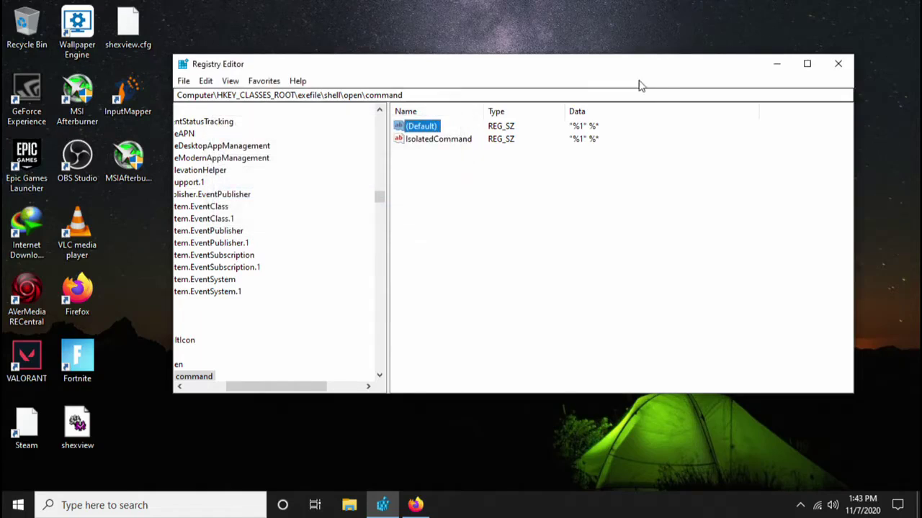
pyautogui.click(776, 64)
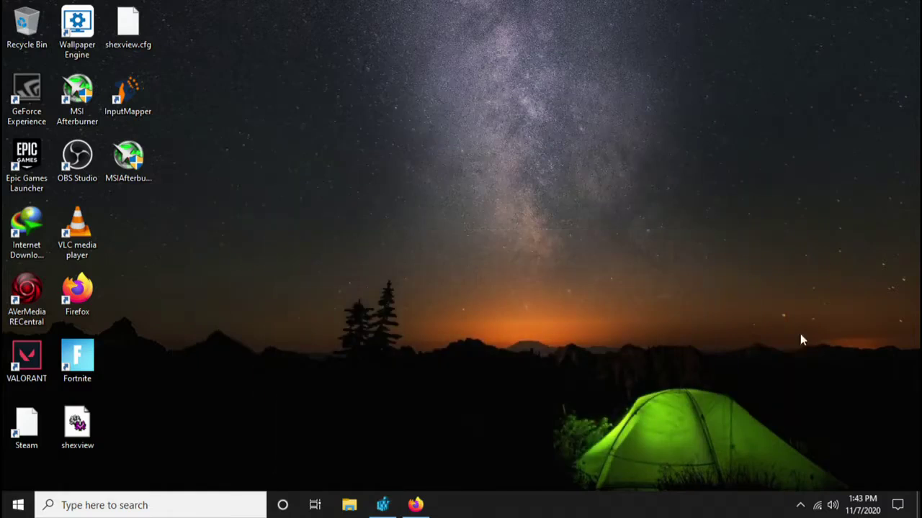
# Exit the running Epic Games Launcher from its hidden notification-area icon
pyautogui.click(799, 507)
pyautogui.rightClick(812, 477)
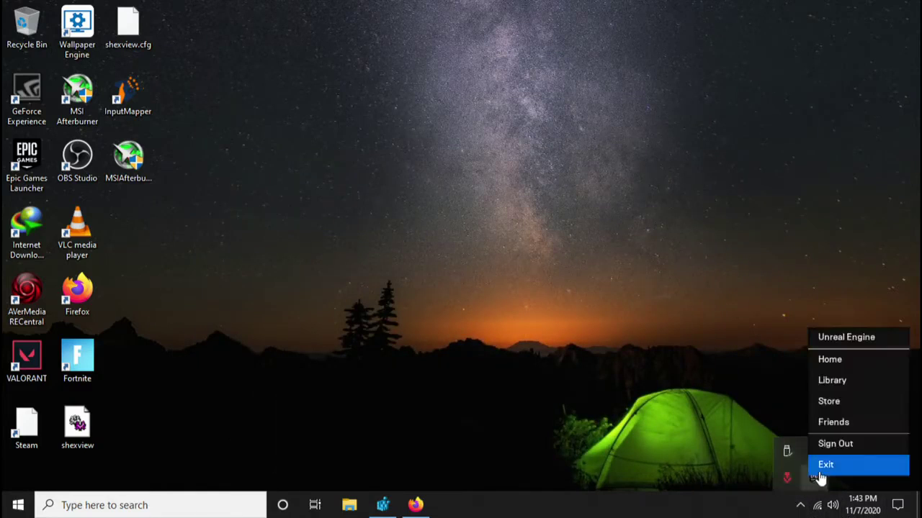
pyautogui.click(821, 466)
# Refresh the desktop and select the Epic Games Launcher shortcut
pyautogui.rightClick(437, 187)
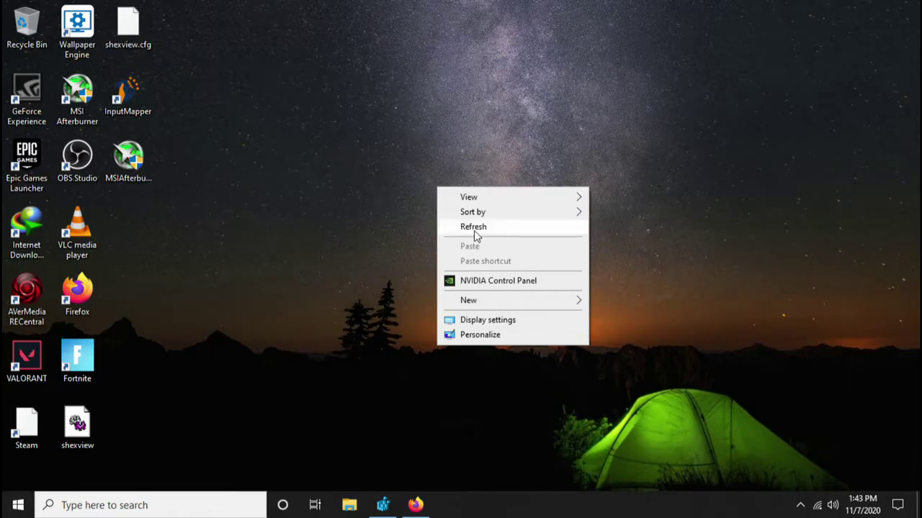
pyautogui.click(475, 237)
pyautogui.click(42, 159)
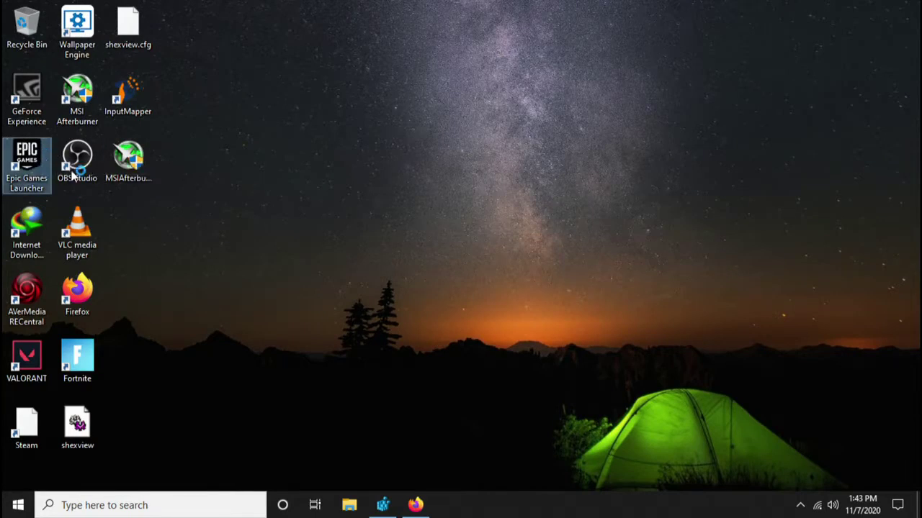
# Start Epic Games Launcher, dismiss the friend request, launch Fortnite from Library, then minimize the launcher
pyautogui.doubleClick(49, 174)
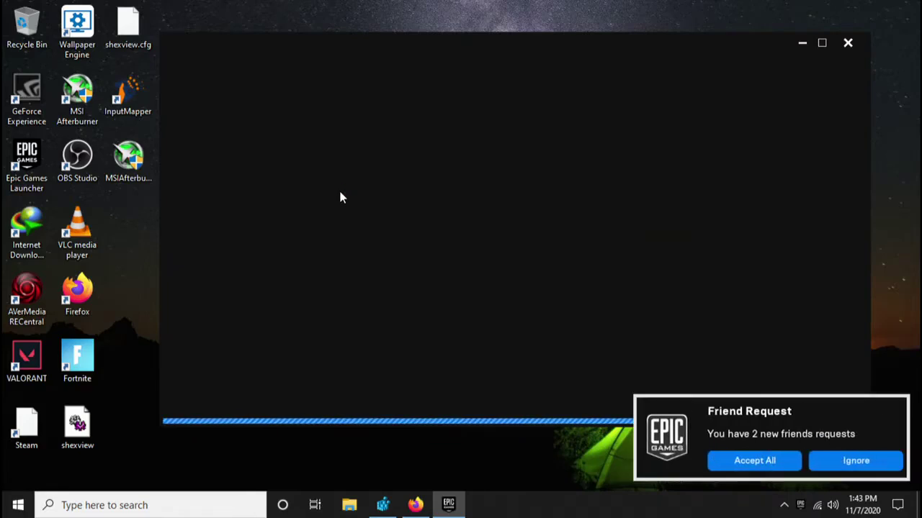
pyautogui.click(751, 460)
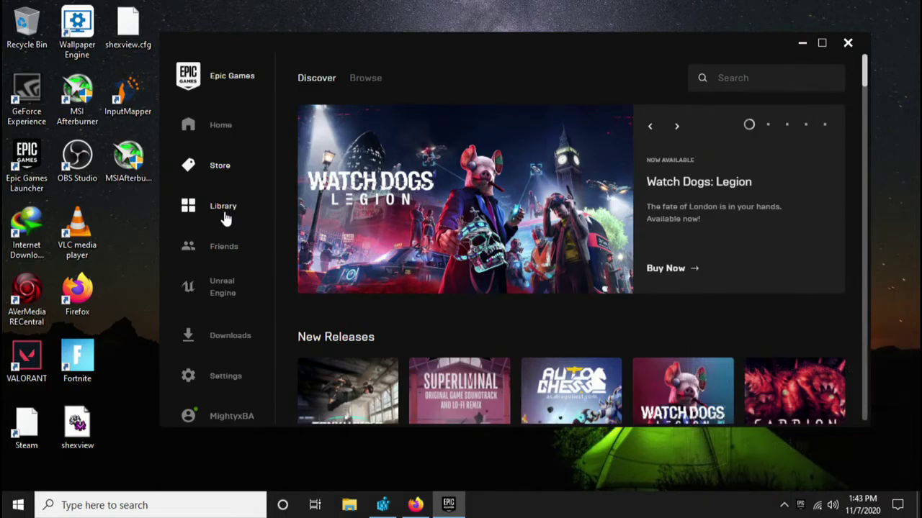
pyautogui.click(225, 218)
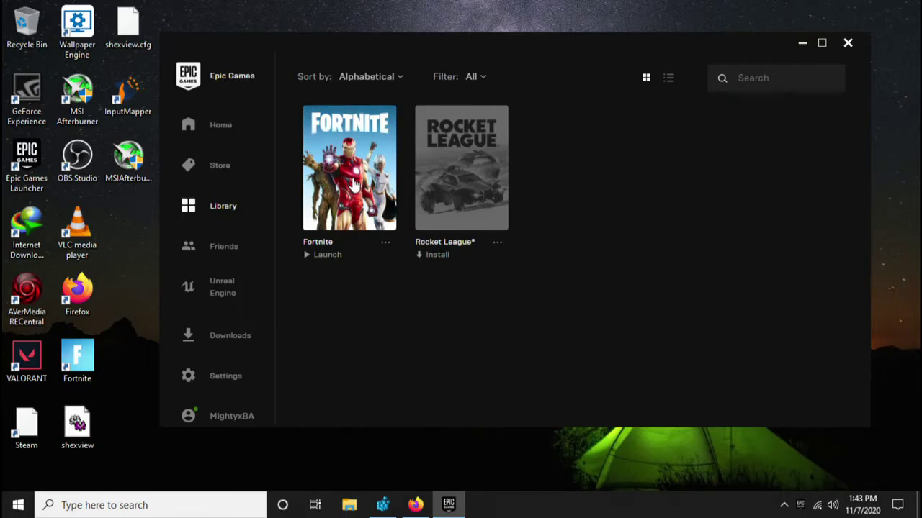
pyautogui.click(353, 185)
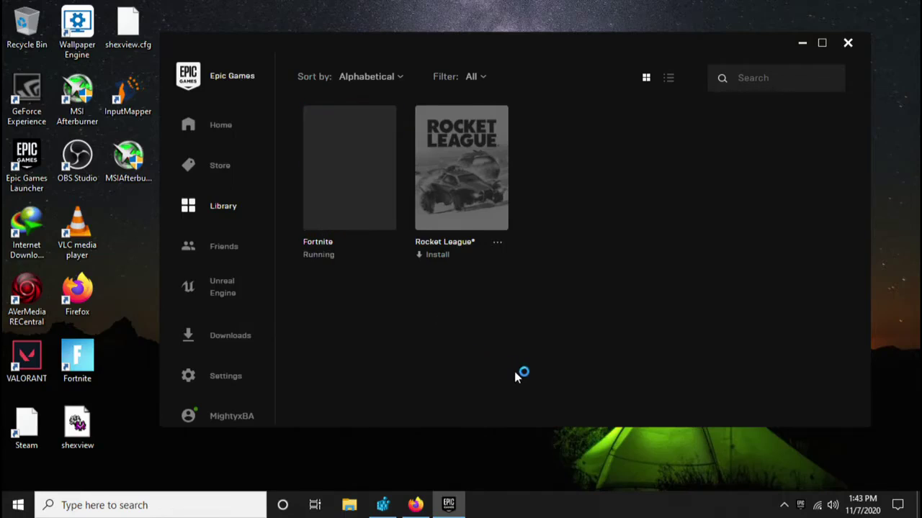
pyautogui.click(801, 41)
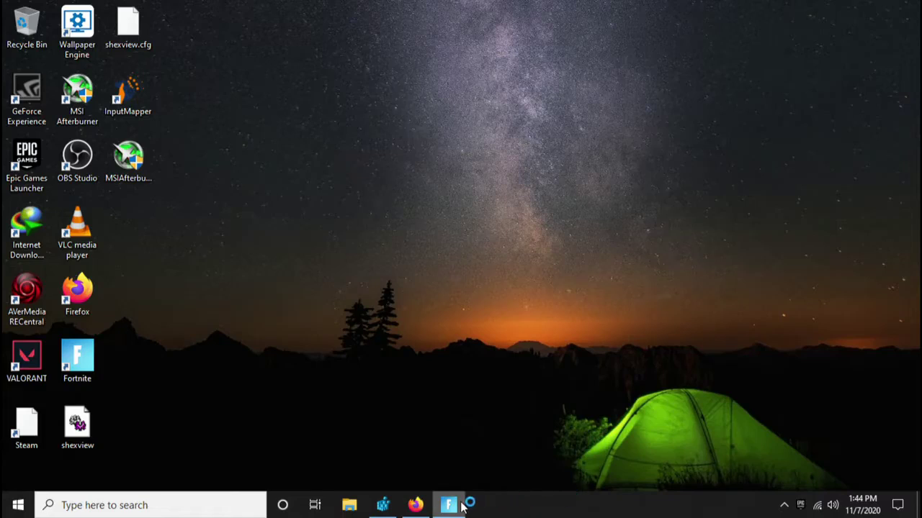
# Run MSI Afterburner as administrator, approve the UAC prompt, and dismiss the RivaTuner components error
pyautogui.moveTo(463, 504)
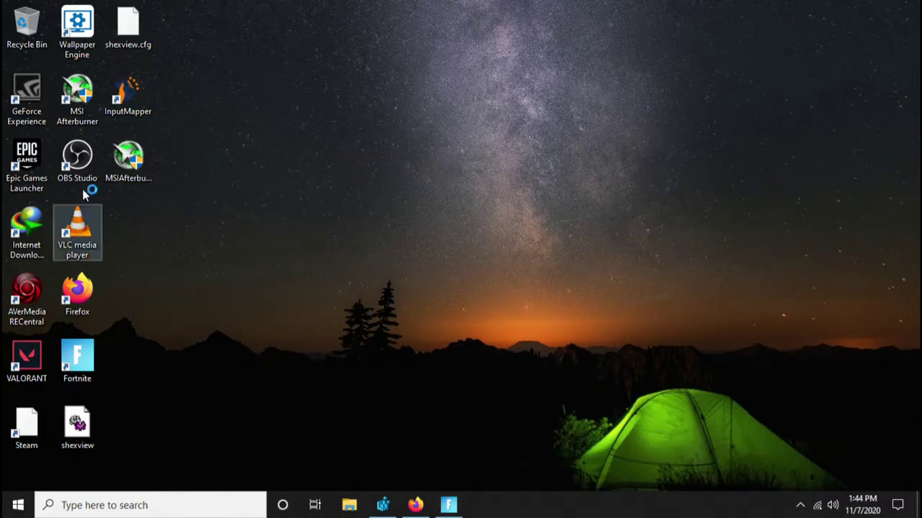
pyautogui.rightClick(65, 96)
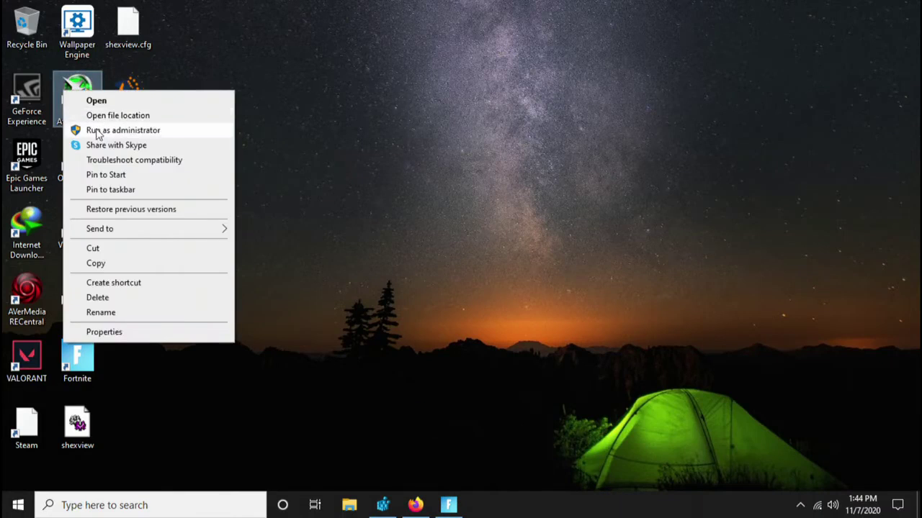
pyautogui.click(97, 129)
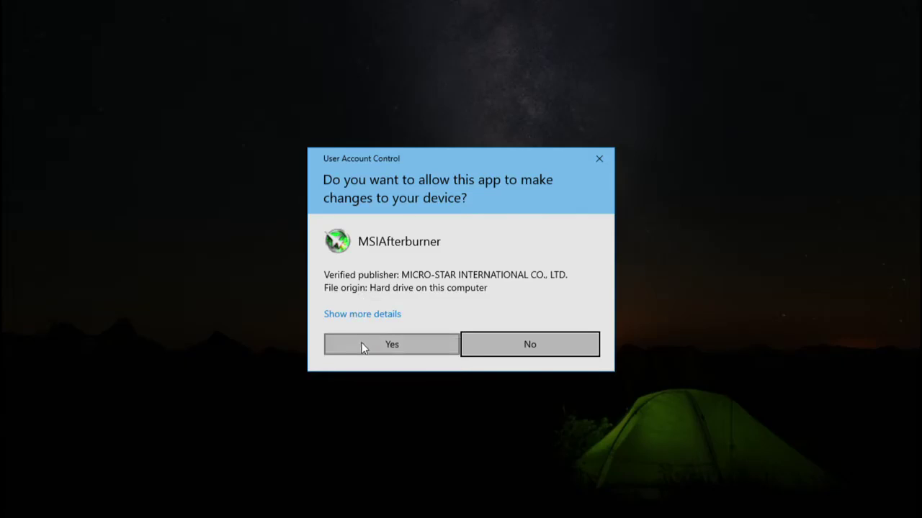
pyautogui.click(363, 346)
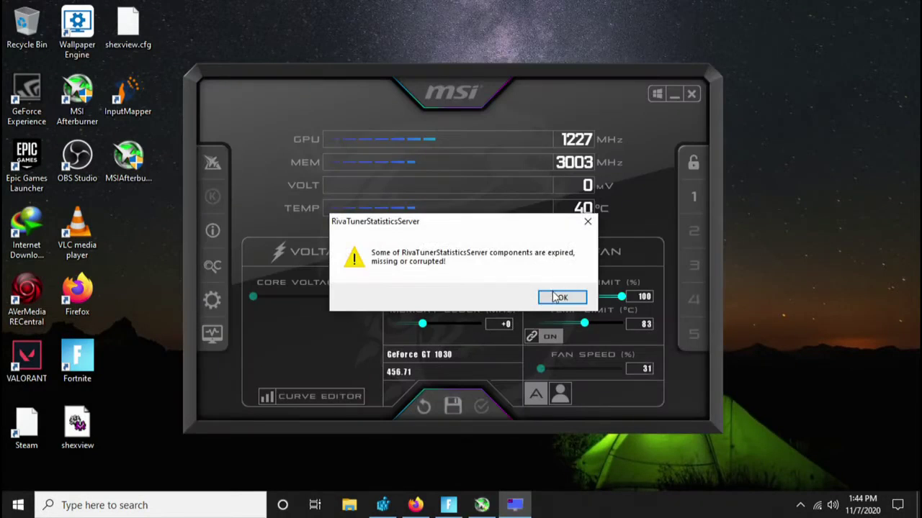
pyautogui.click(558, 297)
pyautogui.click(675, 93)
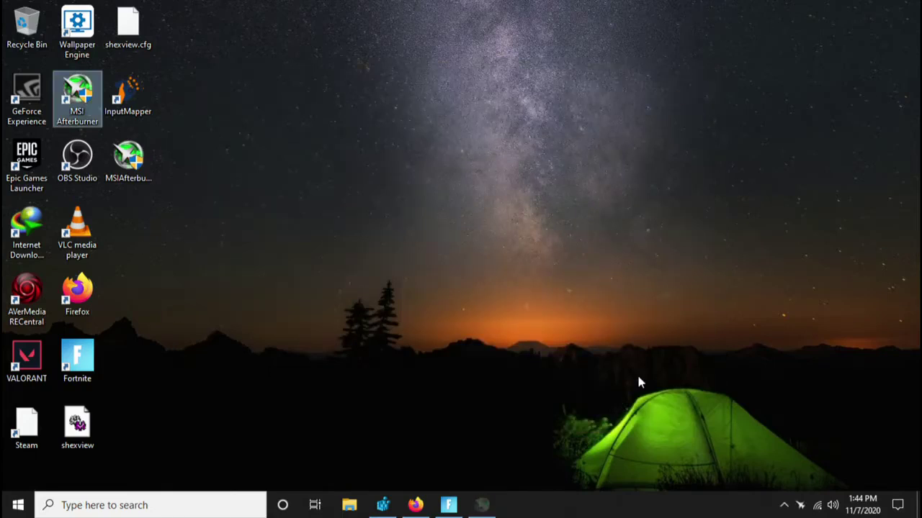
pyautogui.click(784, 505)
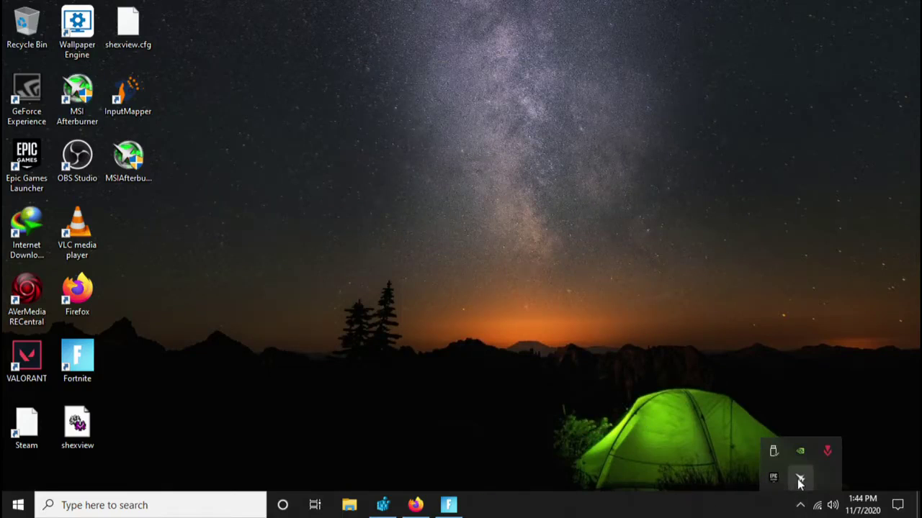
pyautogui.click(718, 508)
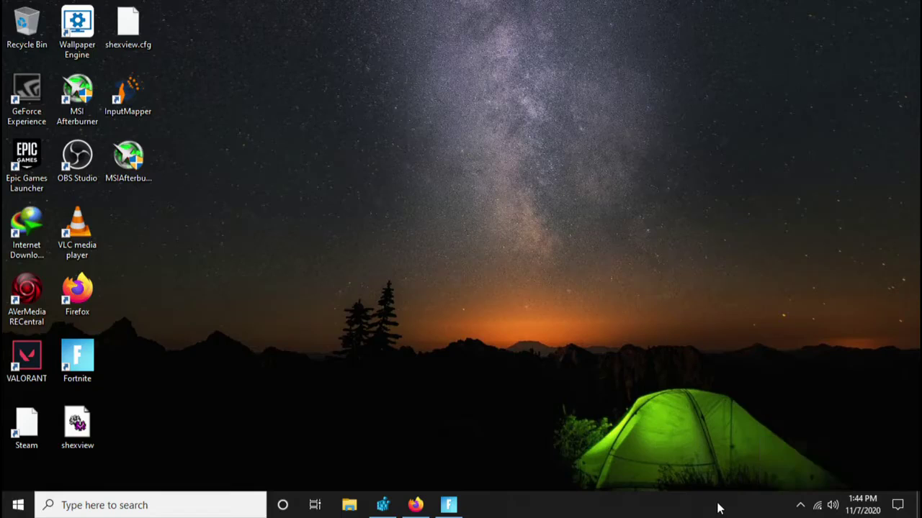
pyautogui.click(799, 504)
pyautogui.click(812, 477)
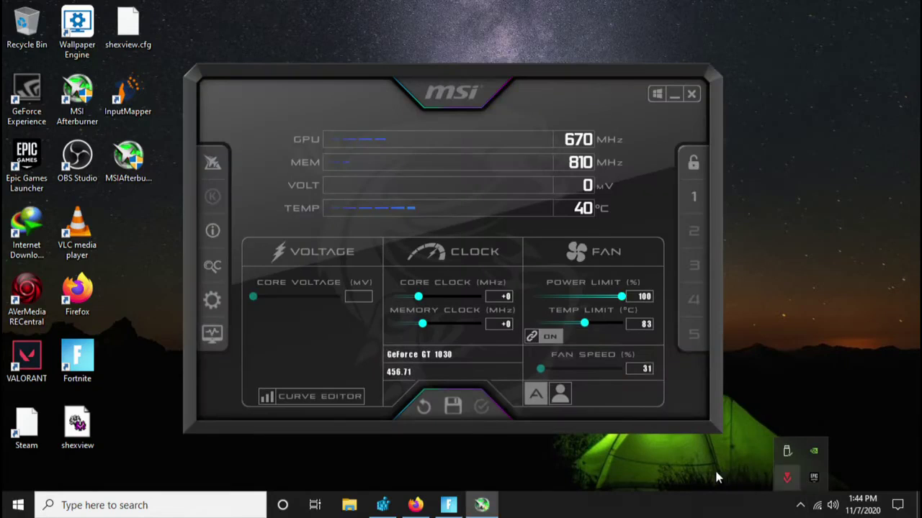
pyautogui.click(203, 298)
pyautogui.click(282, 30)
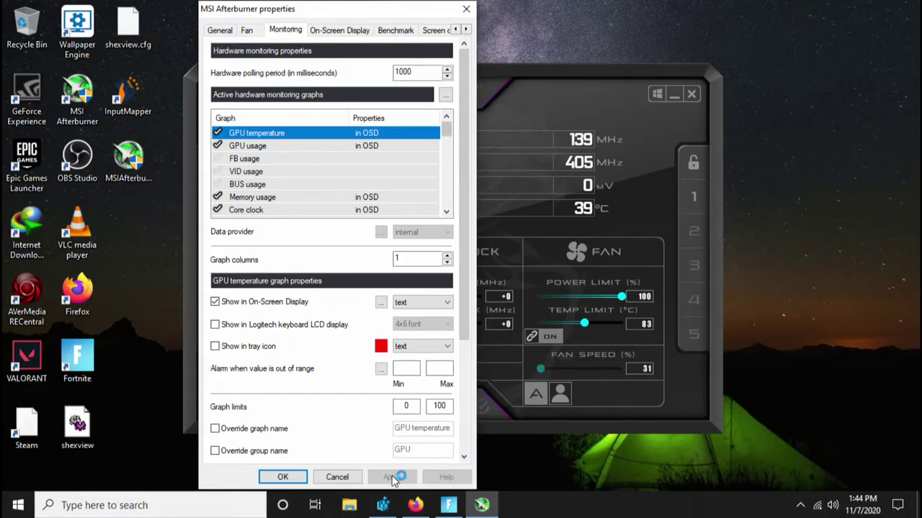
pyautogui.click(292, 477)
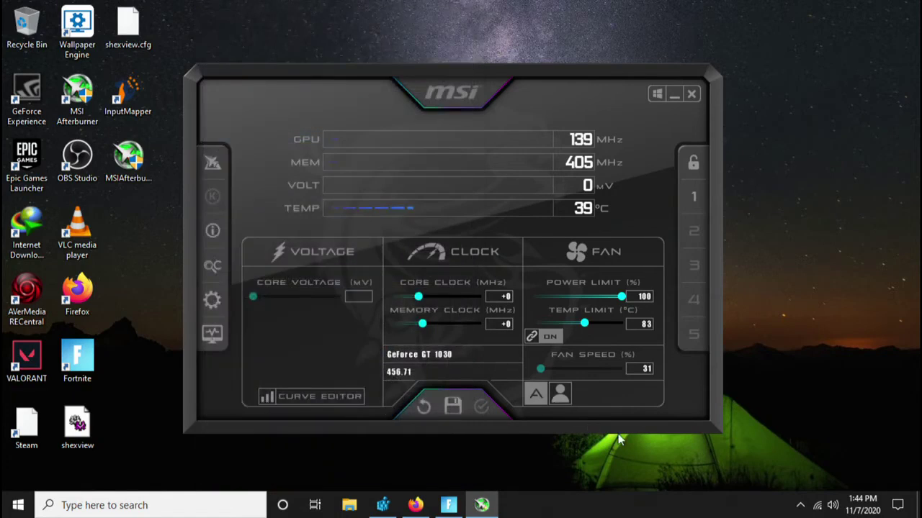
pyautogui.click(800, 505)
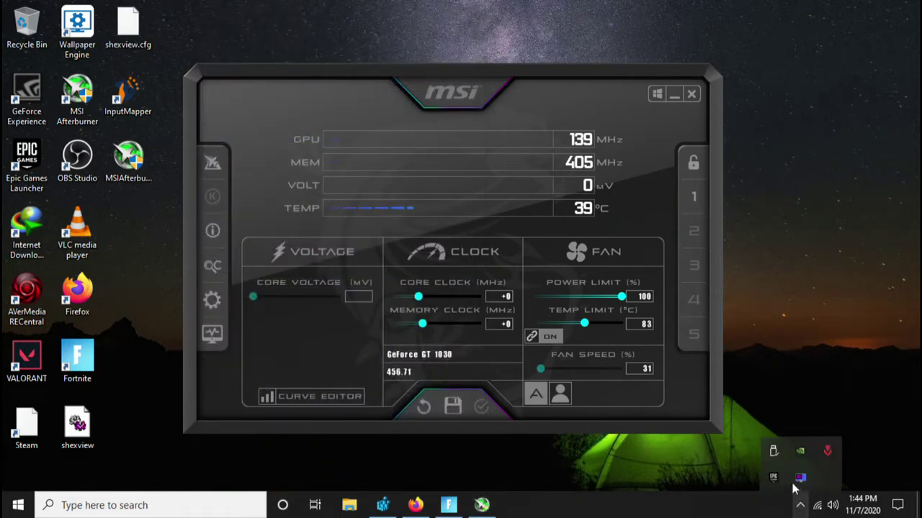
pyautogui.click(800, 478)
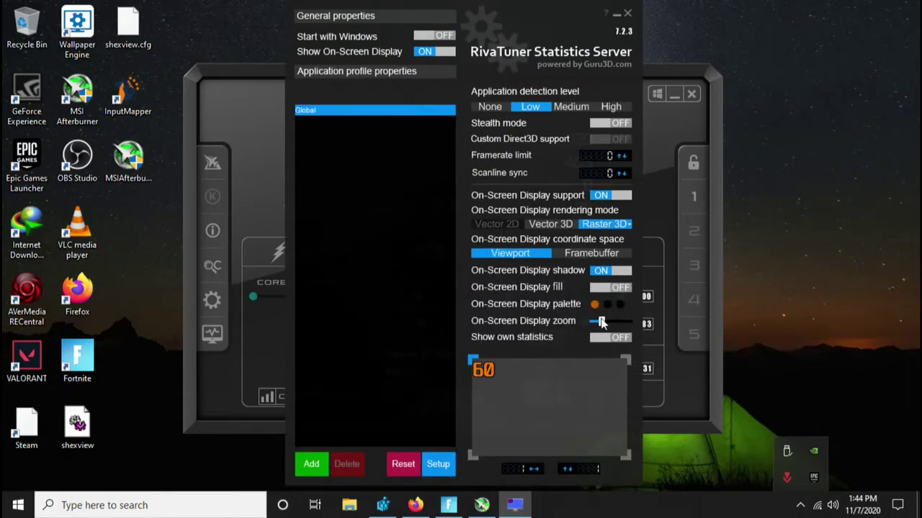
pyautogui.click(626, 14)
pyautogui.click(674, 96)
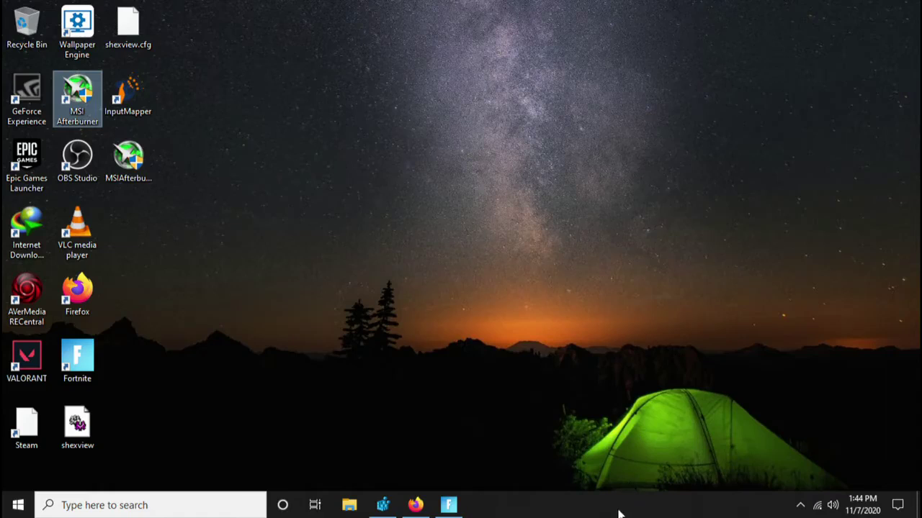